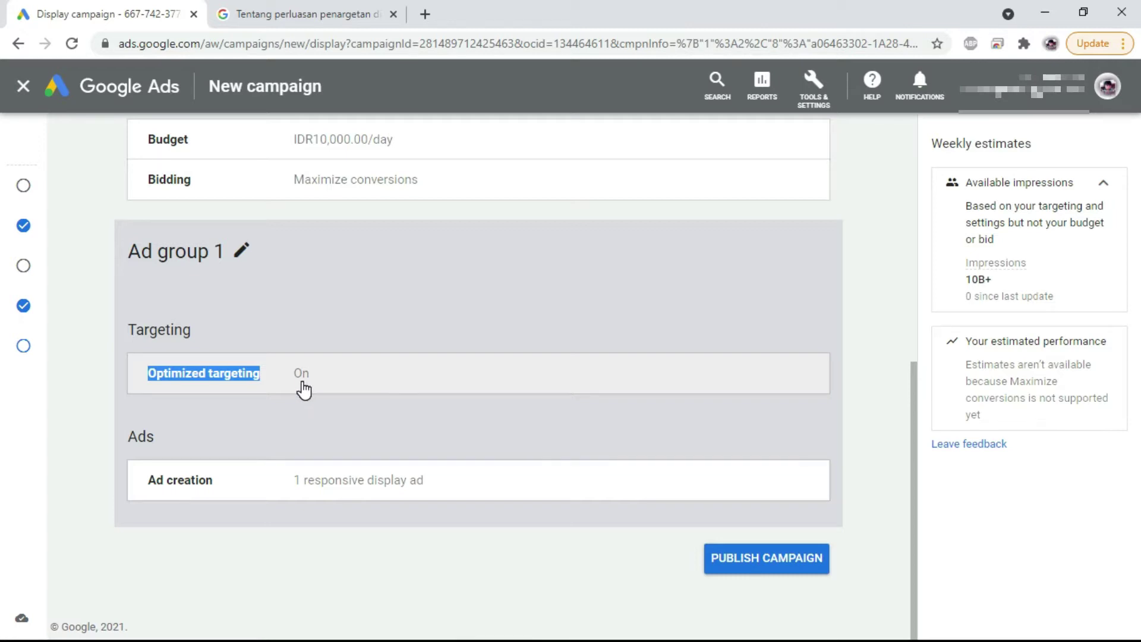
{"action": "left_click", "coordinate": [303, 385]}
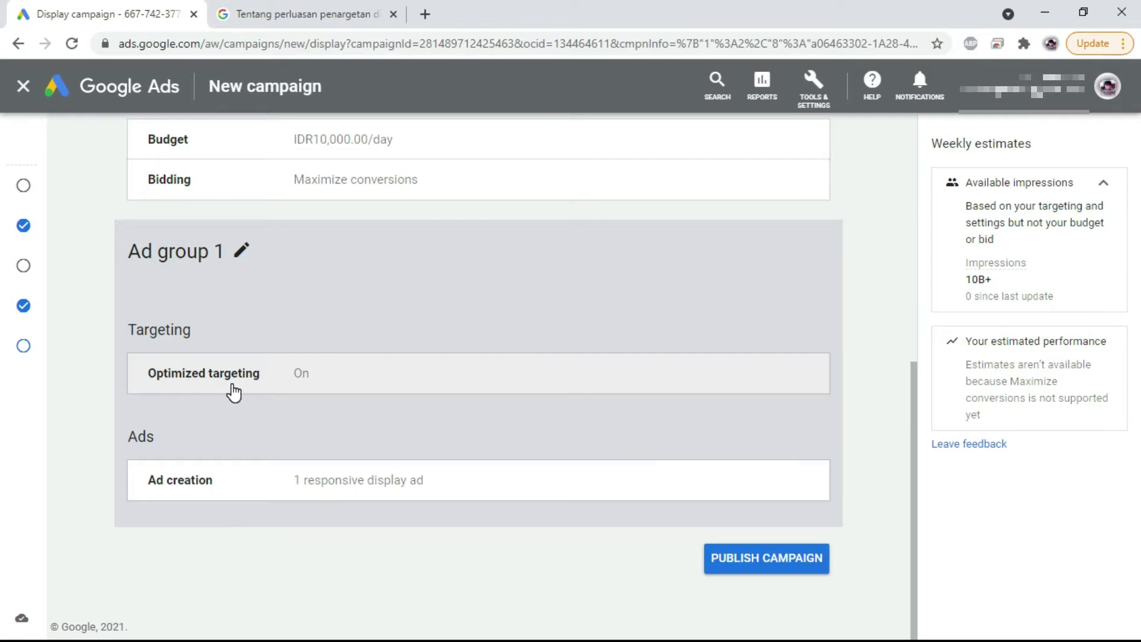
{"action": "left_click", "coordinate": [241, 250]}
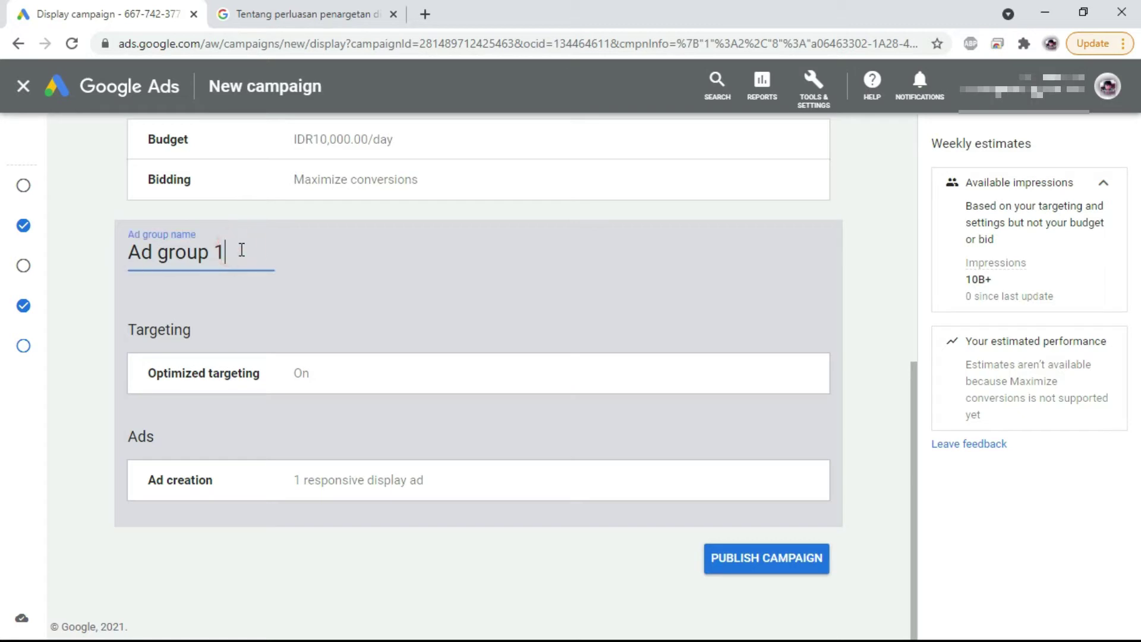
{"action": "left_click", "coordinate": [235, 352]}
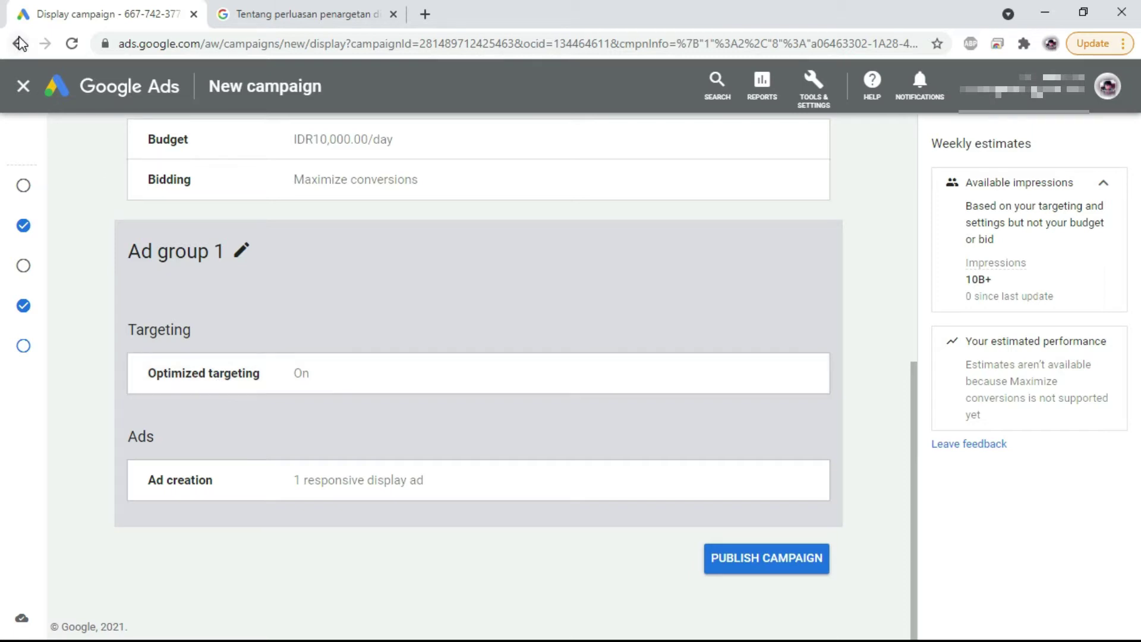
Step: Leave the new campaign draft and review the display bahan g-maps english campaign's settings, including the additional settings
{"action": "left_click", "coordinate": [24, 84]}
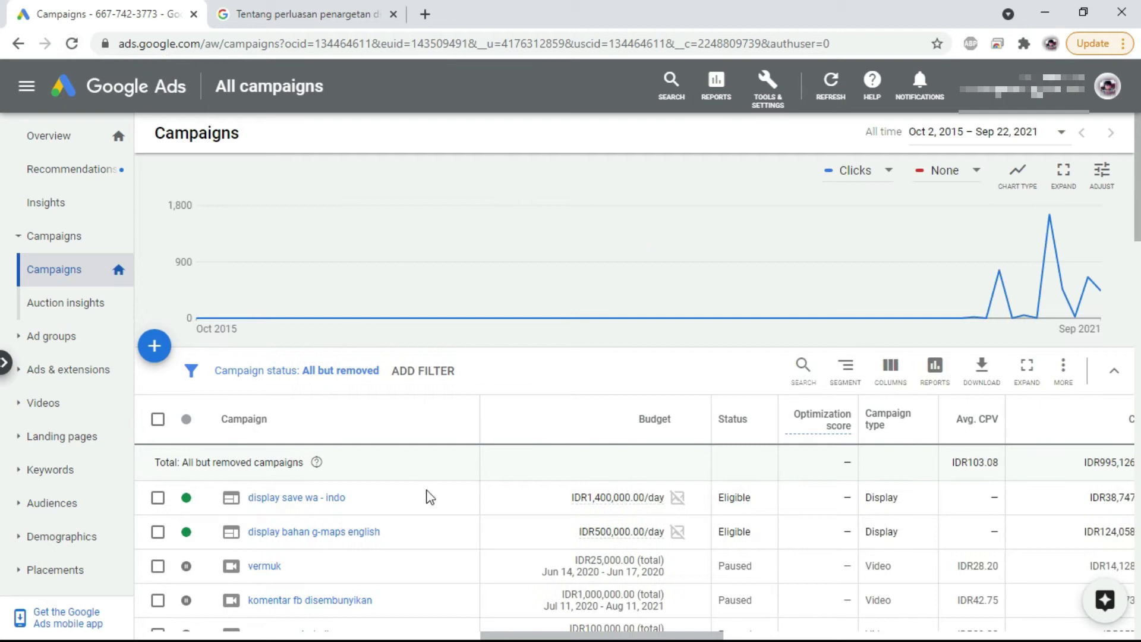
{"action": "left_click", "coordinate": [262, 532]}
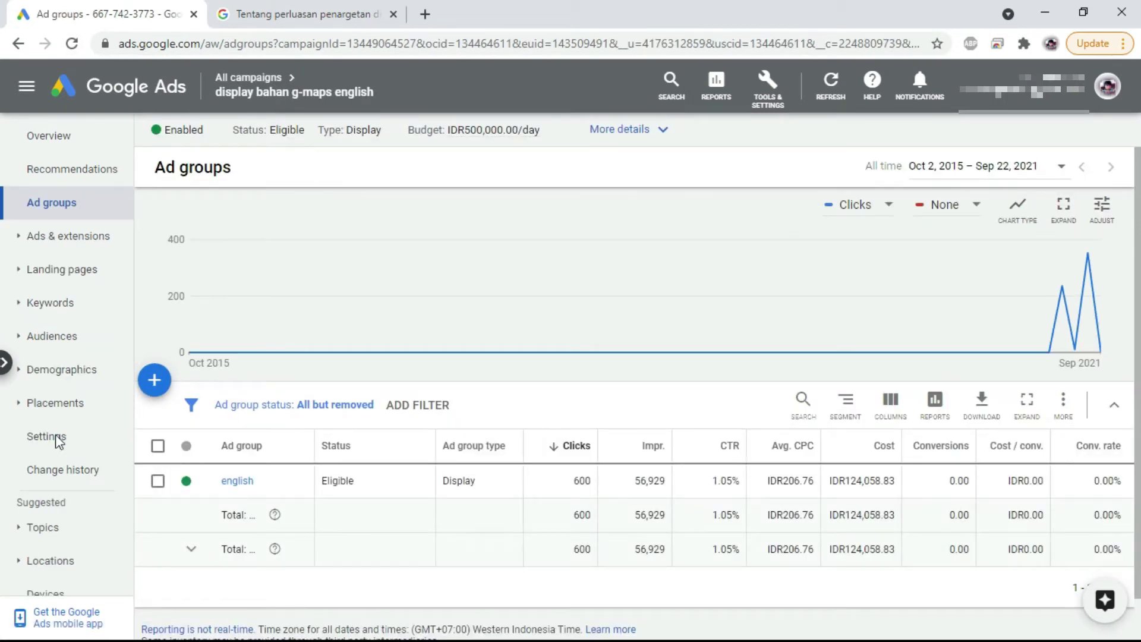
{"action": "left_click", "coordinate": [54, 439]}
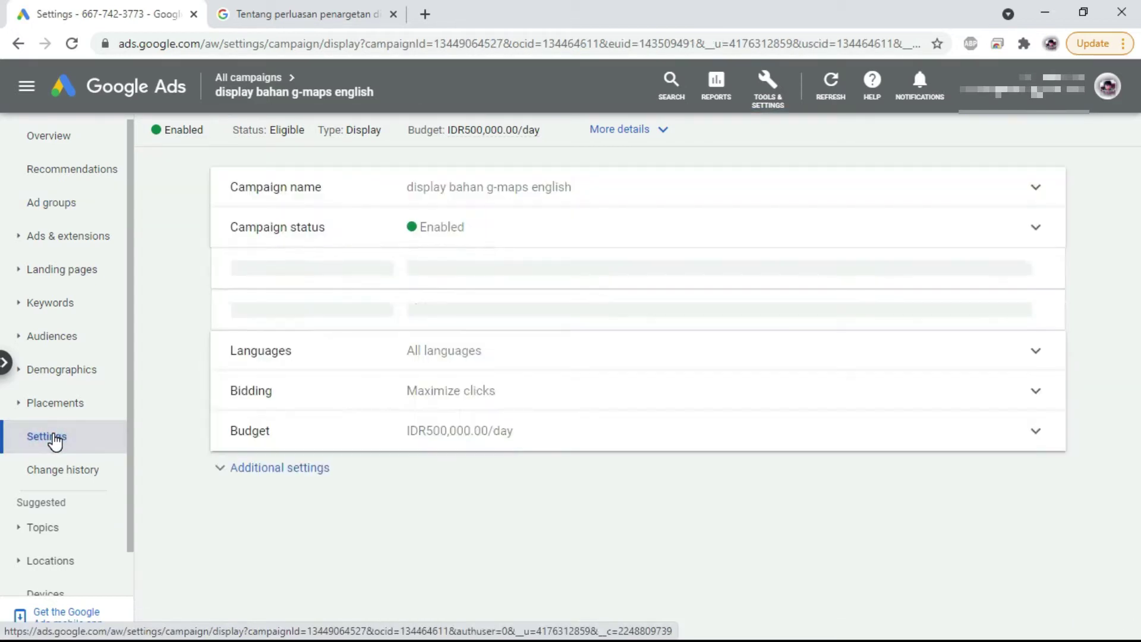
{"action": "left_click", "coordinate": [274, 469]}
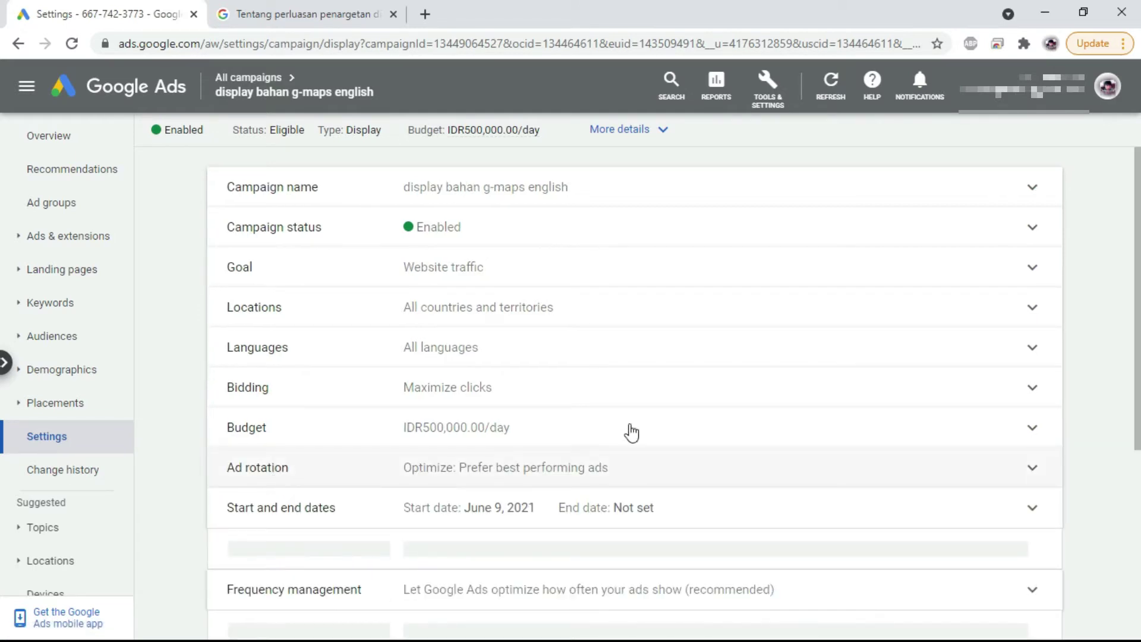
{"action": "left_click_drag", "start_coordinate": [1140, 265], "coordinate": [1140, 339]}
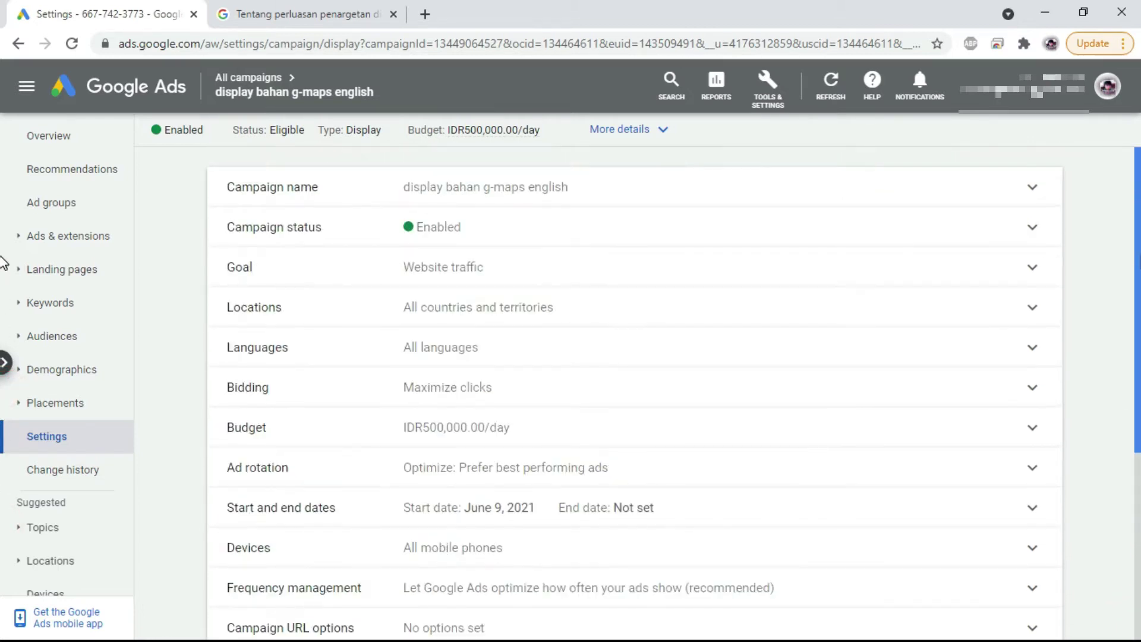
Step: From all campaigns, open the targeting of the english ad group in the display bahan g-maps english campaign for editing
{"action": "left_click", "coordinate": [261, 79]}
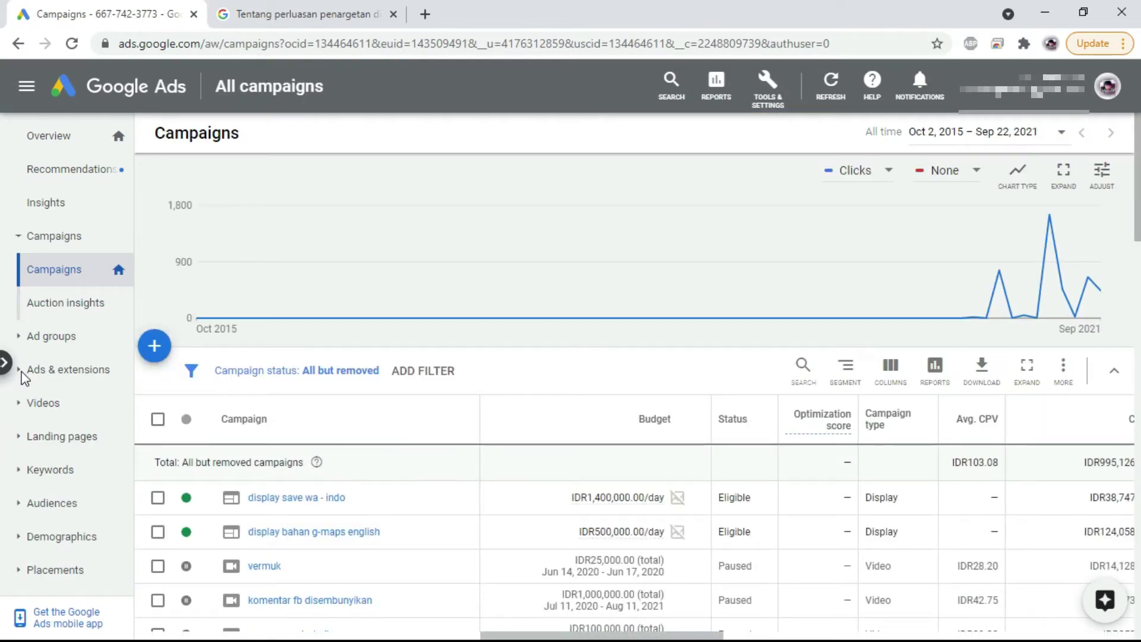
{"action": "left_click", "coordinate": [294, 532]}
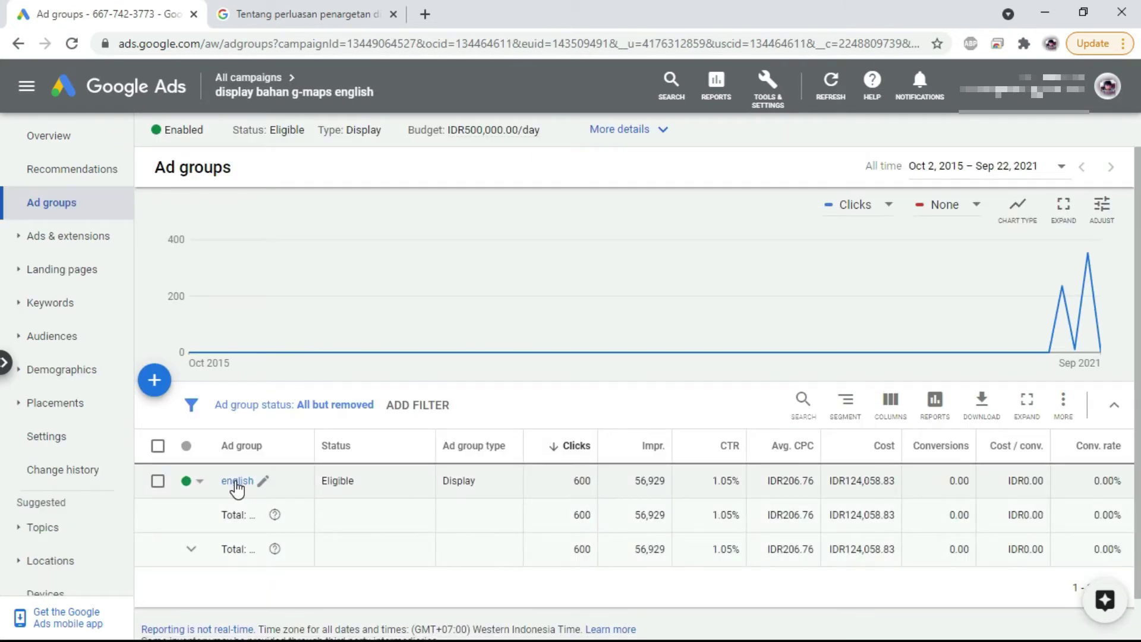
{"action": "left_click", "coordinate": [237, 481]}
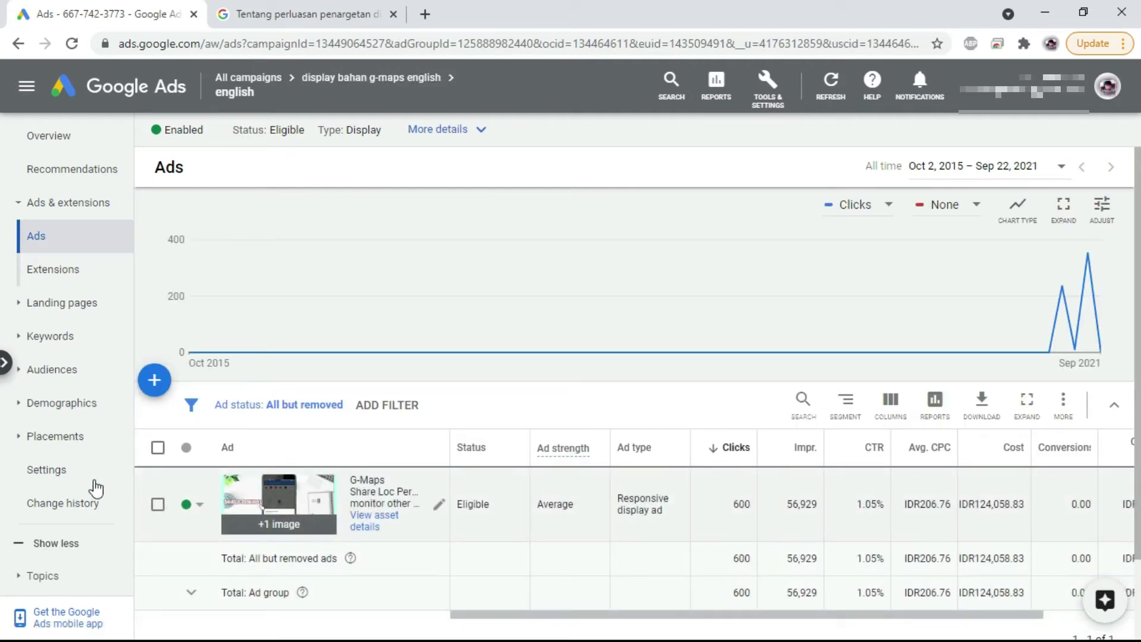
{"action": "left_click", "coordinate": [57, 476]}
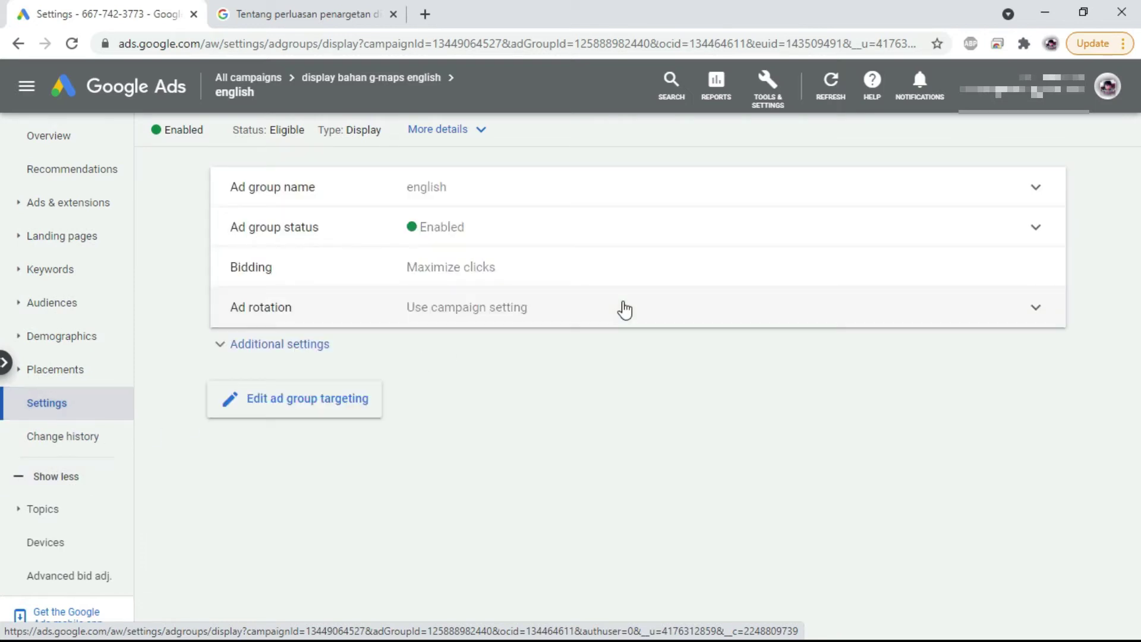
{"action": "left_click", "coordinate": [272, 412]}
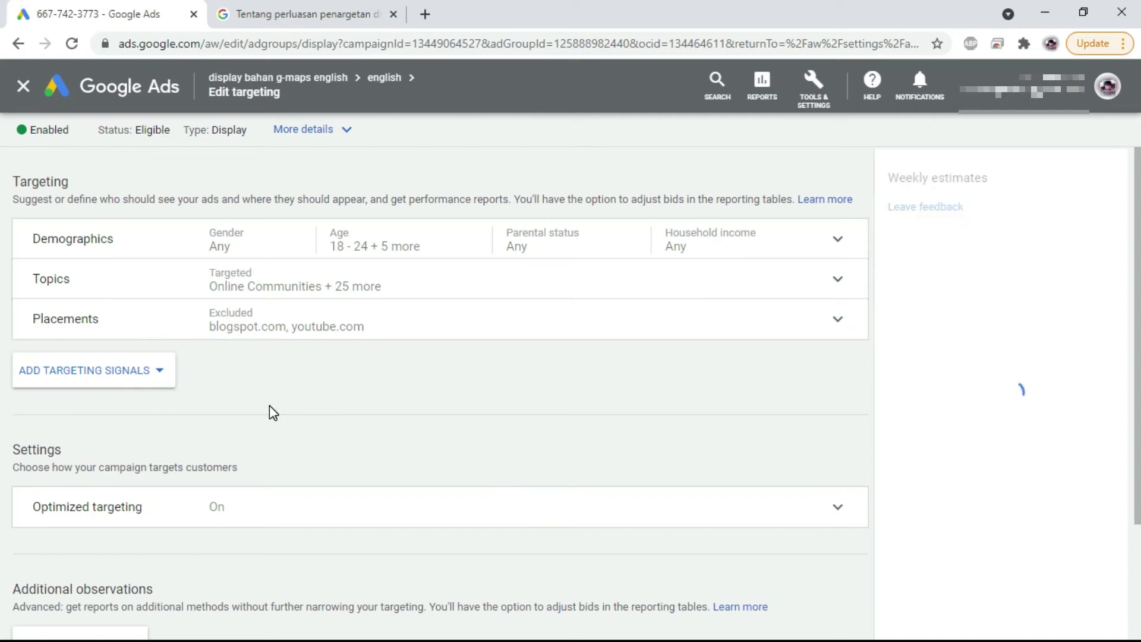
Step: Turn off optimized targeting for the english ad group and save the targeting
{"action": "left_click", "coordinate": [836, 509]}
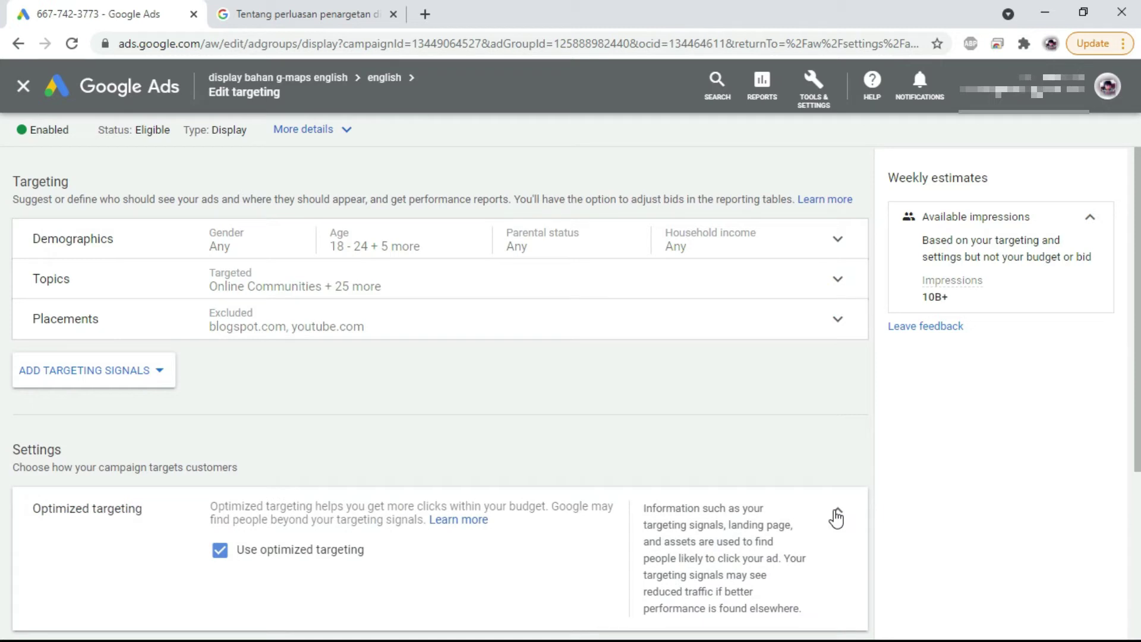
{"action": "scroll", "coordinate": [4, 289], "scroll_direction": "down", "scroll_amount": 2}
{"action": "scroll", "coordinate": [5, 425], "scroll_direction": "down", "scroll_amount": 1}
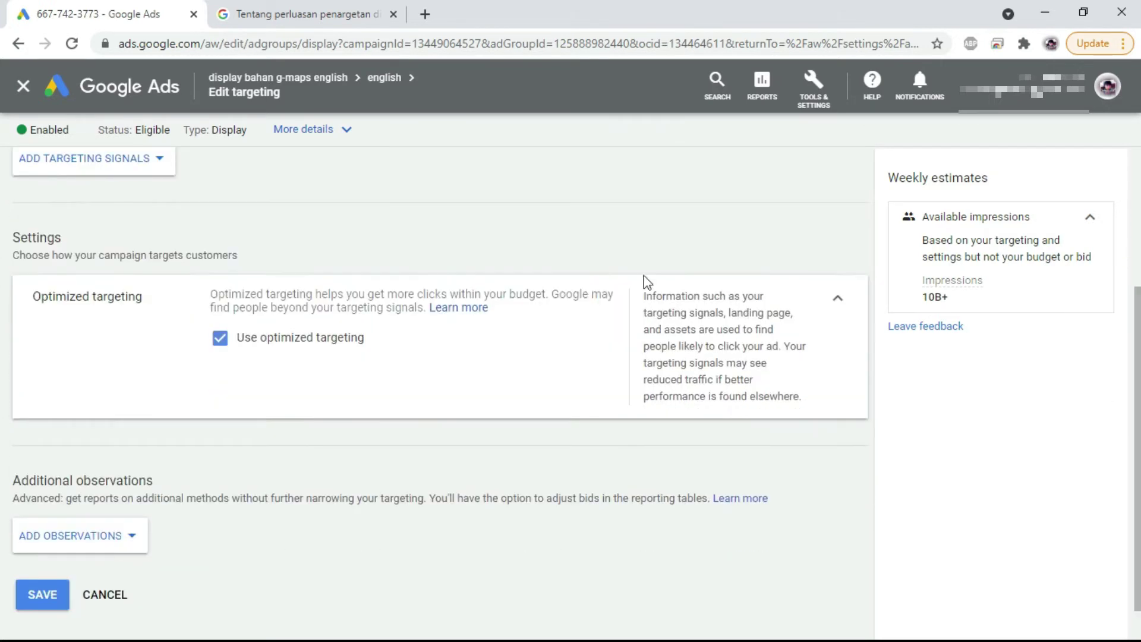
{"action": "left_click", "coordinate": [229, 344]}
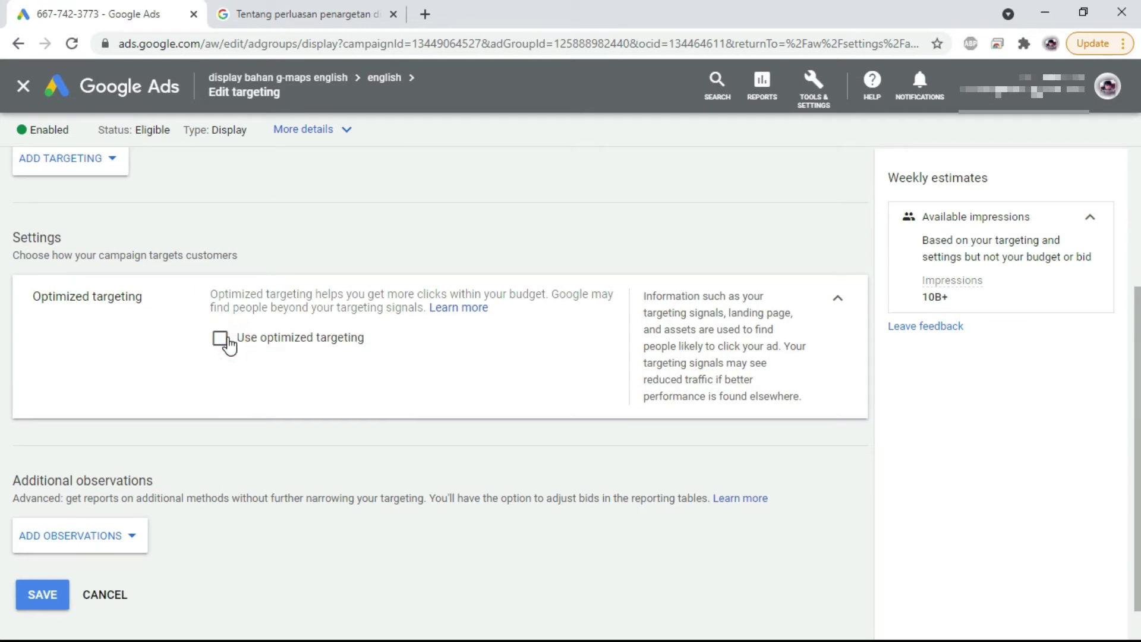
{"action": "left_click", "coordinate": [43, 595]}
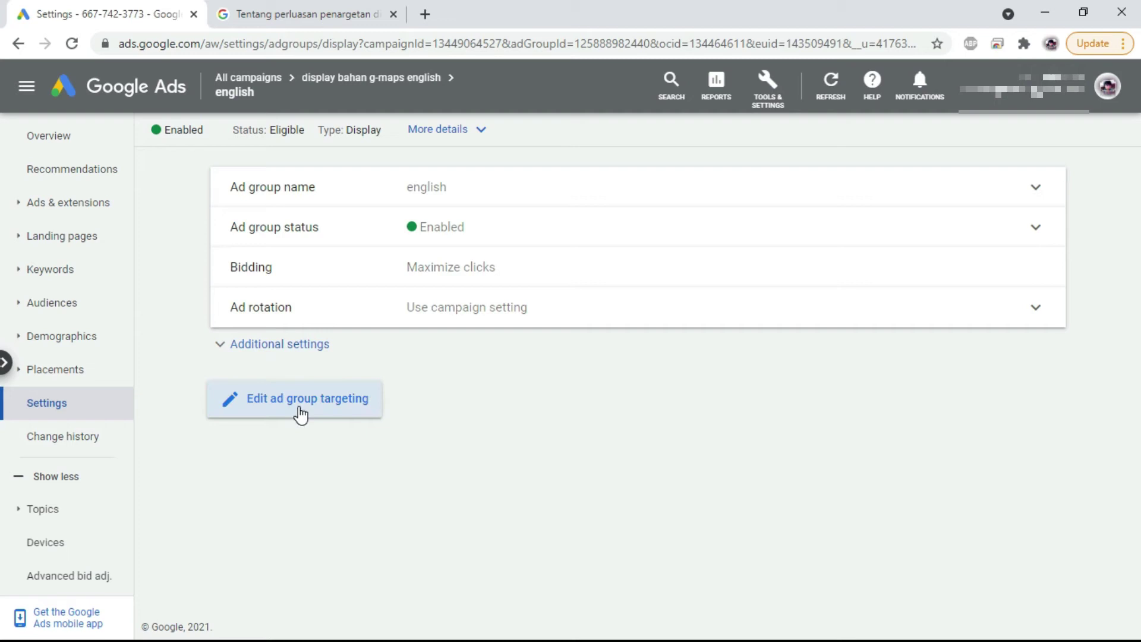
Step: Look at the already open help article about targeting expansion in Display campaigns, and return to Google Ads
{"action": "left_click", "coordinate": [286, 14]}
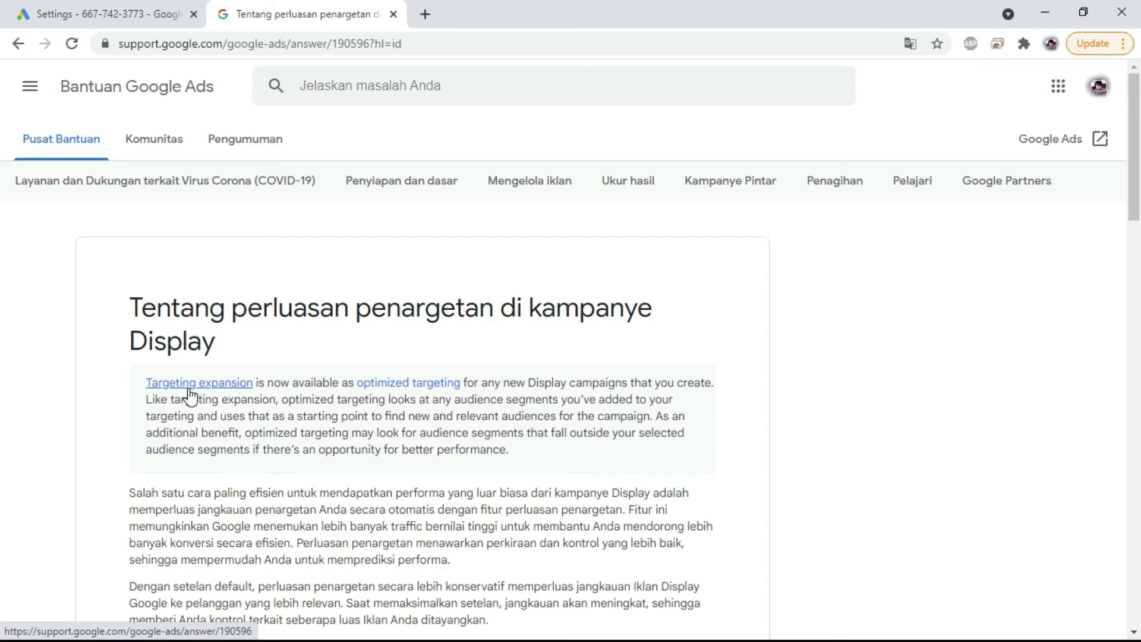
{"action": "left_click", "coordinate": [72, 13]}
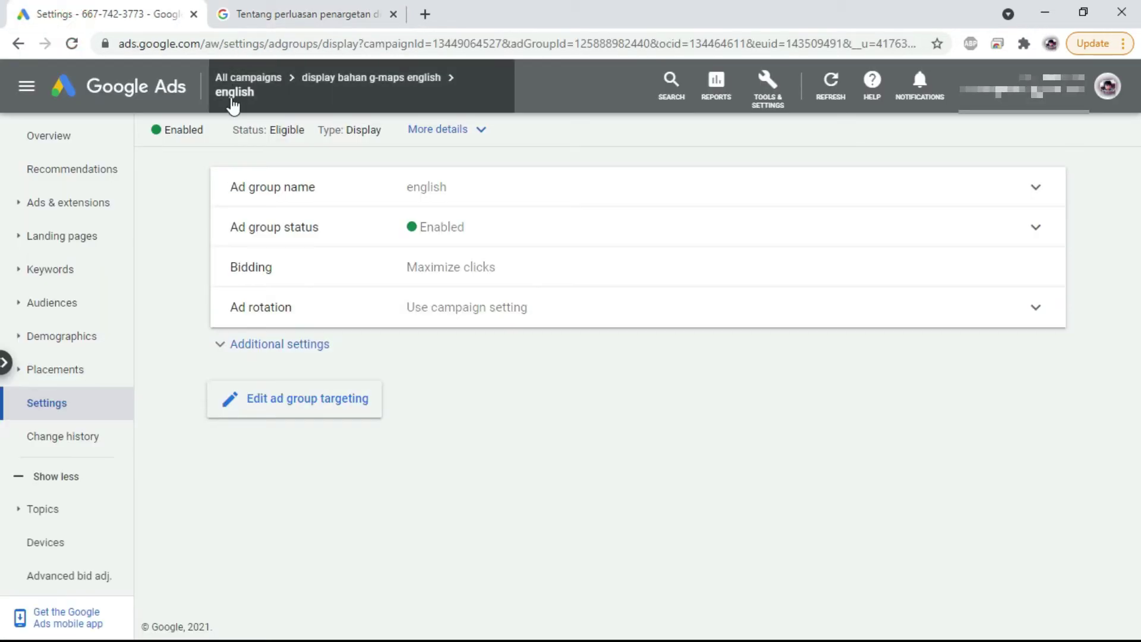
Step: From all campaigns, open the targeting of Ad group 1 in the display save wa - indo campaign for editing
{"action": "left_click", "coordinate": [264, 78]}
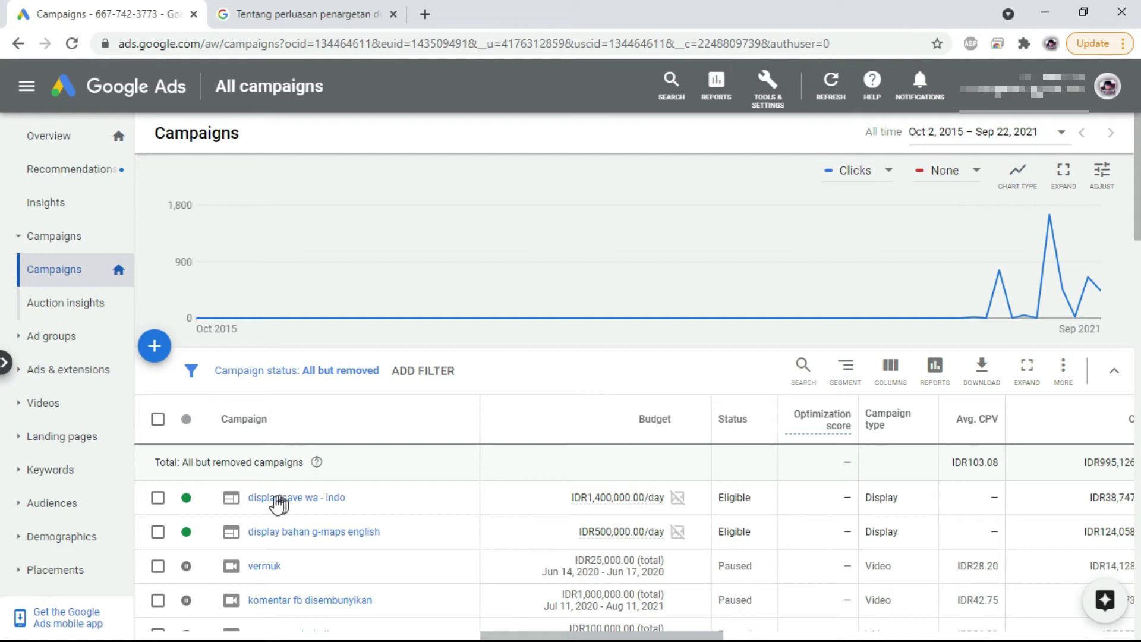
{"action": "left_click", "coordinate": [271, 500]}
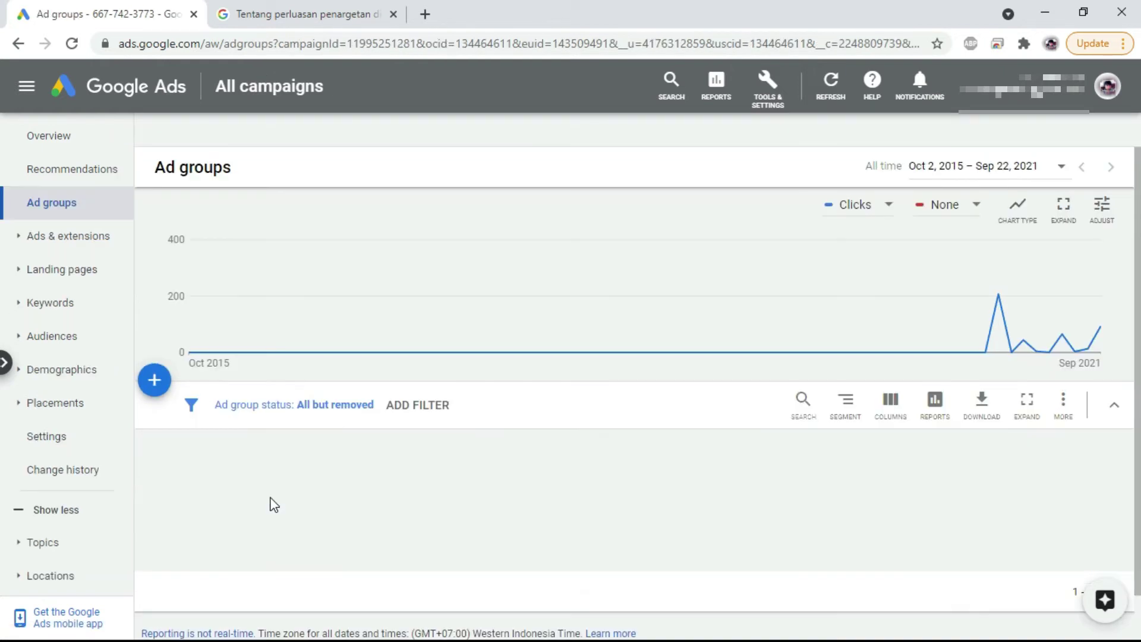
{"action": "left_click", "coordinate": [235, 482]}
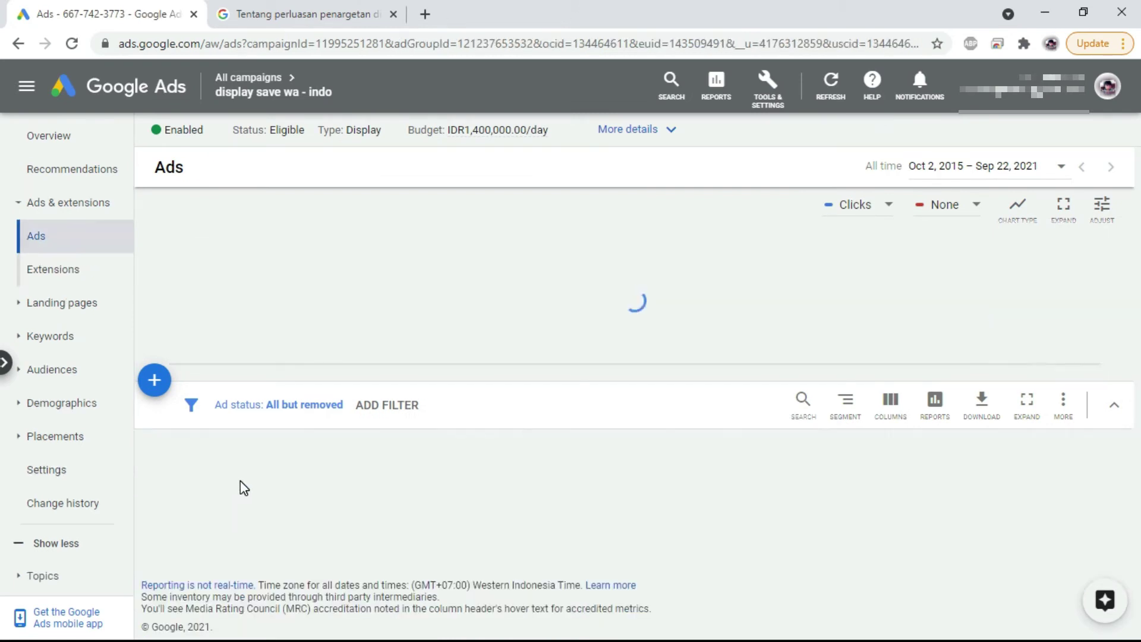
{"action": "left_click", "coordinate": [44, 474]}
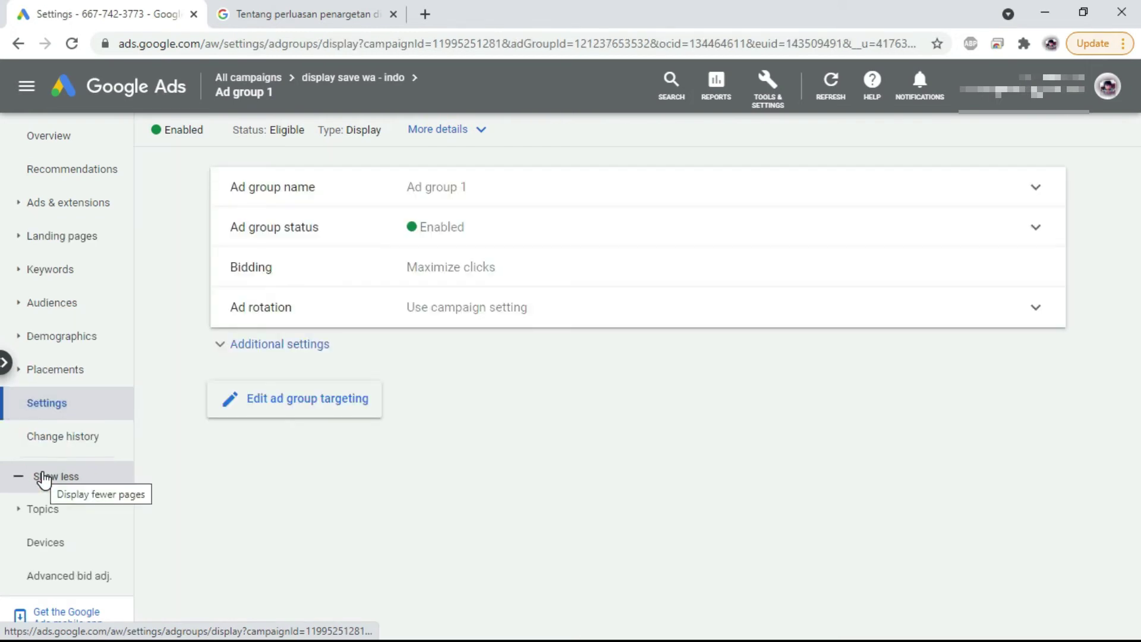
{"action": "left_click", "coordinate": [238, 397]}
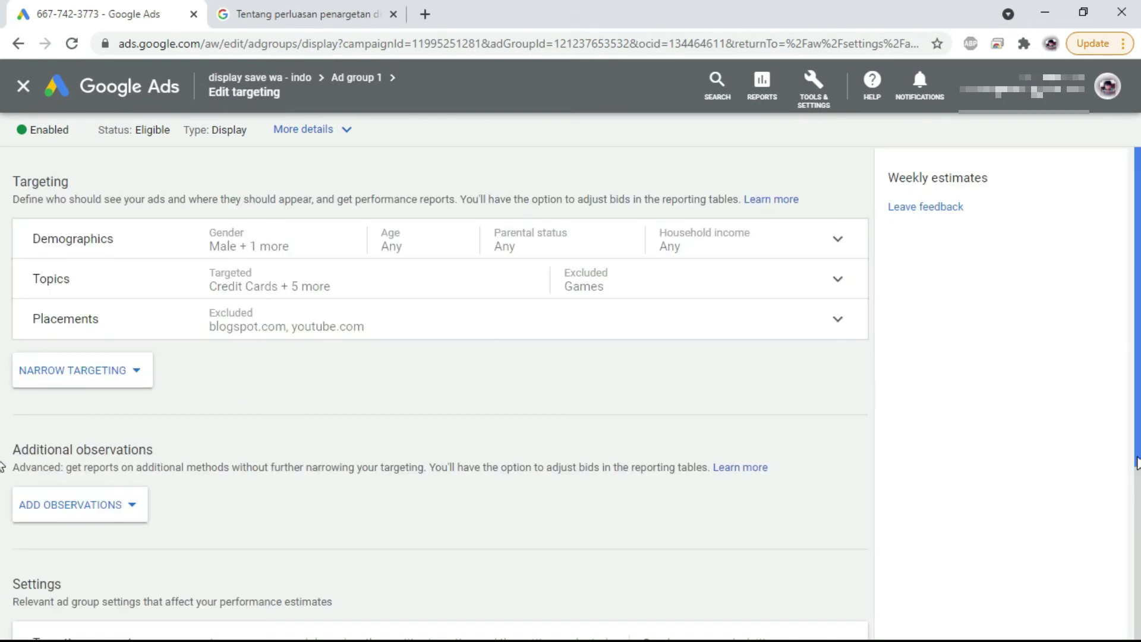
Step: Set targeting expansion to Off for Ad group 1 and save the targeting
{"action": "scroll", "coordinate": [1137, 463], "scroll_direction": "down", "scroll_amount": 5}
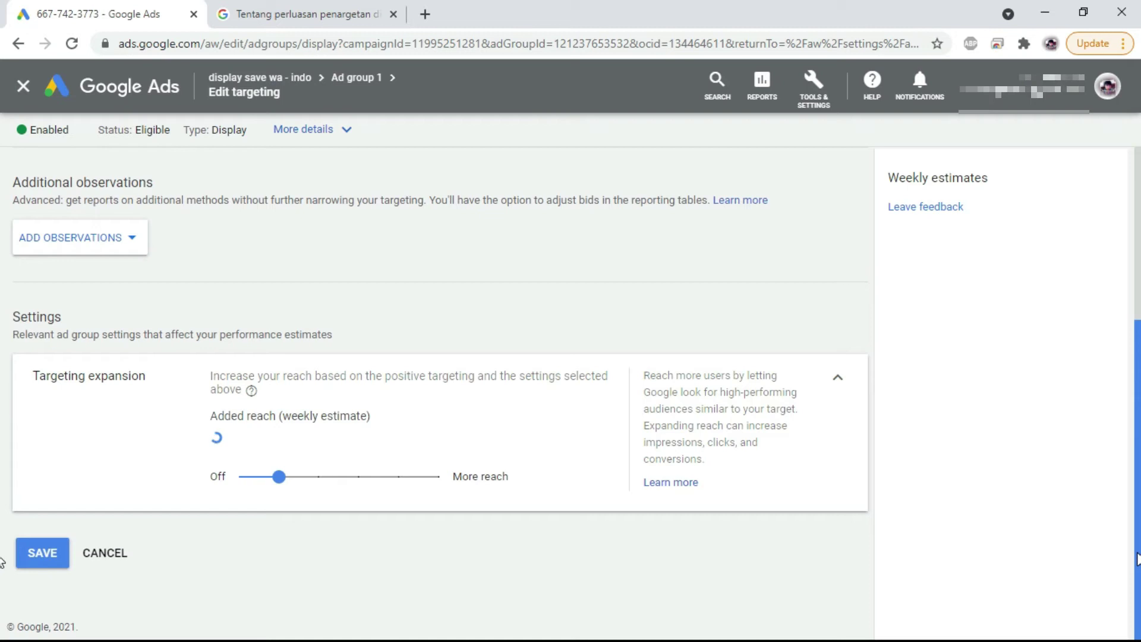
{"action": "left_click", "coordinate": [278, 478]}
{"action": "left_click", "coordinate": [238, 477]}
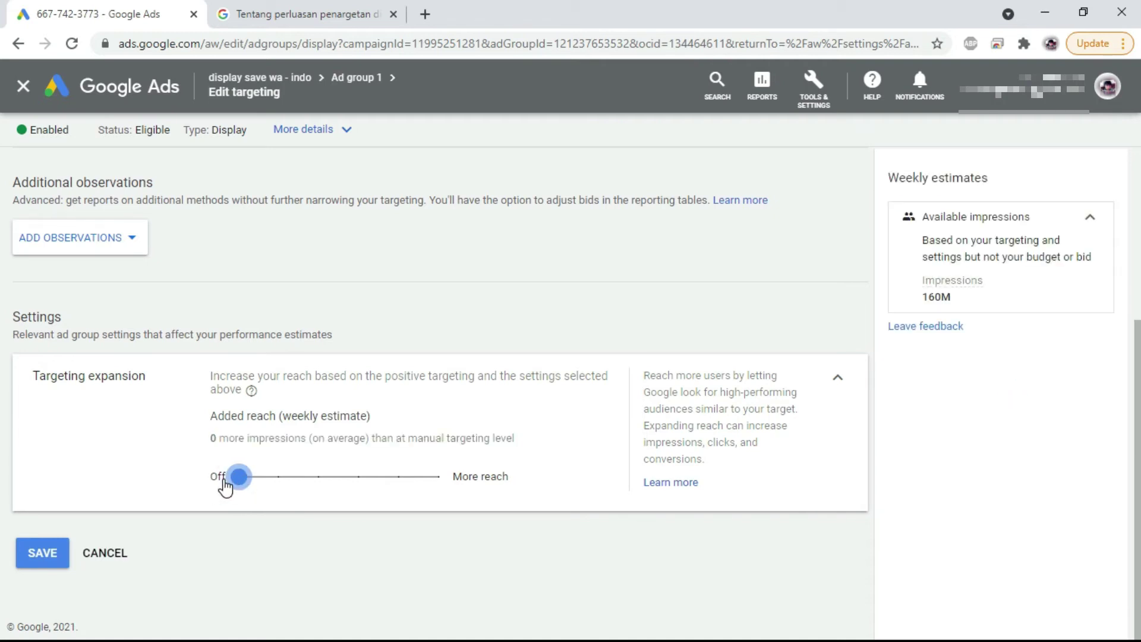
{"action": "left_click", "coordinate": [38, 559]}
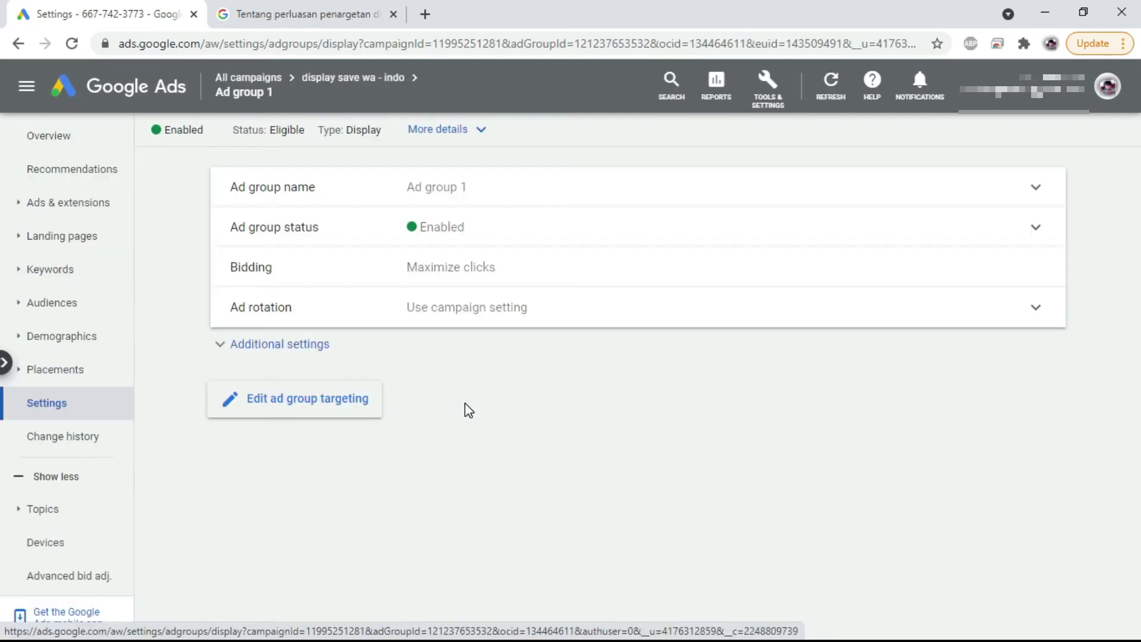
Step: Return to all campaigns and open the topics report of the display bahan g-maps english campaign
{"action": "mouse_move", "coordinate": [242, 84]}
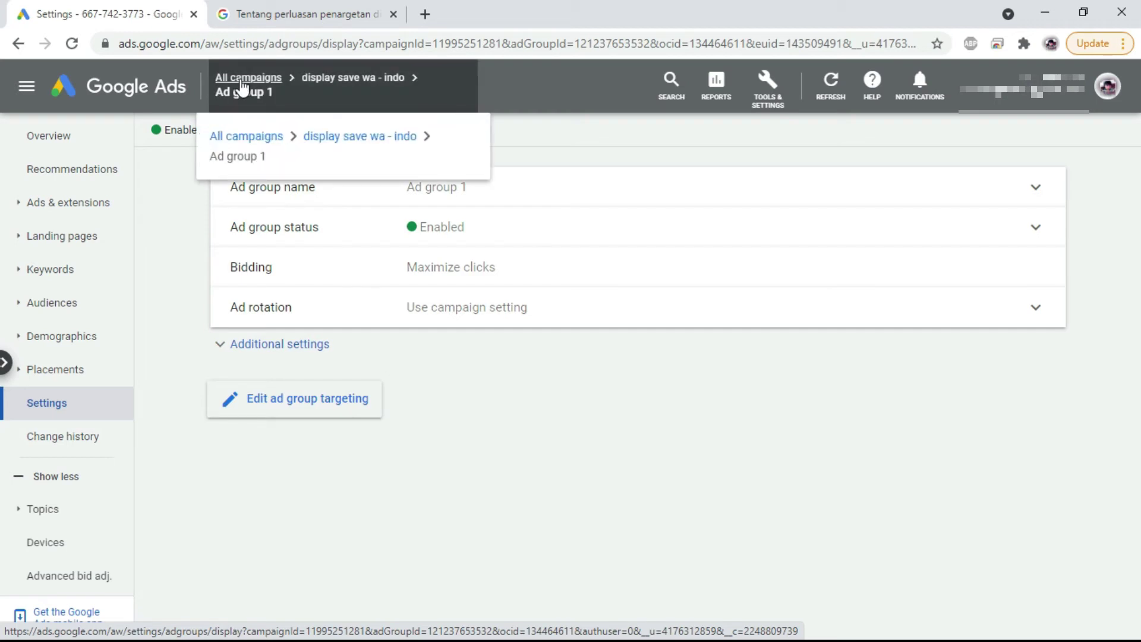
{"action": "left_click", "coordinate": [241, 80]}
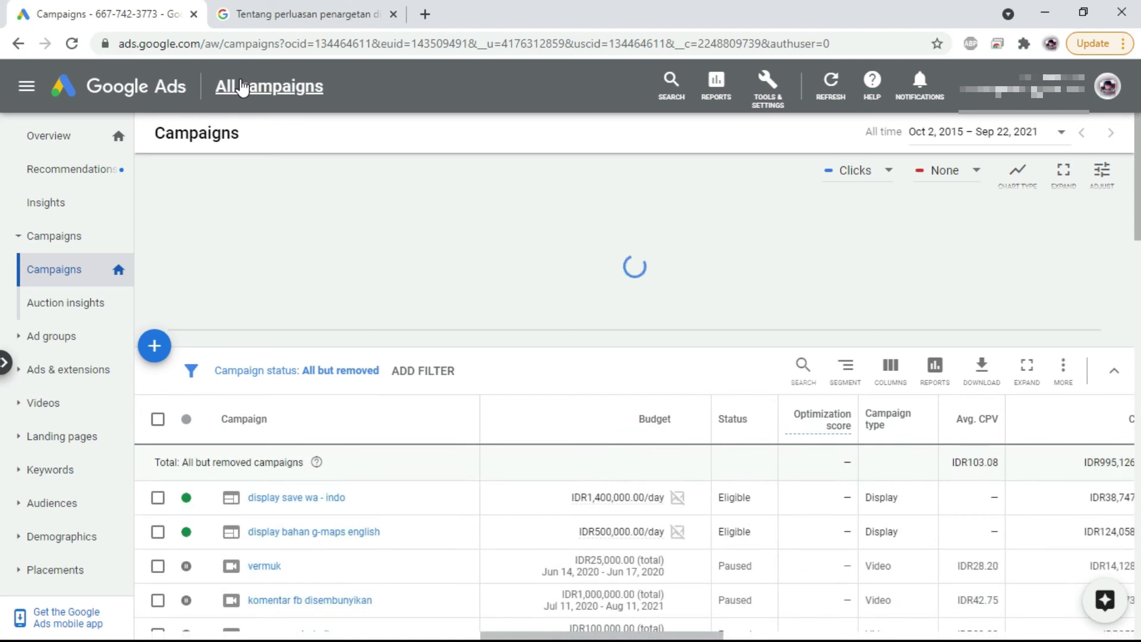
{"action": "left_click", "coordinate": [267, 533]}
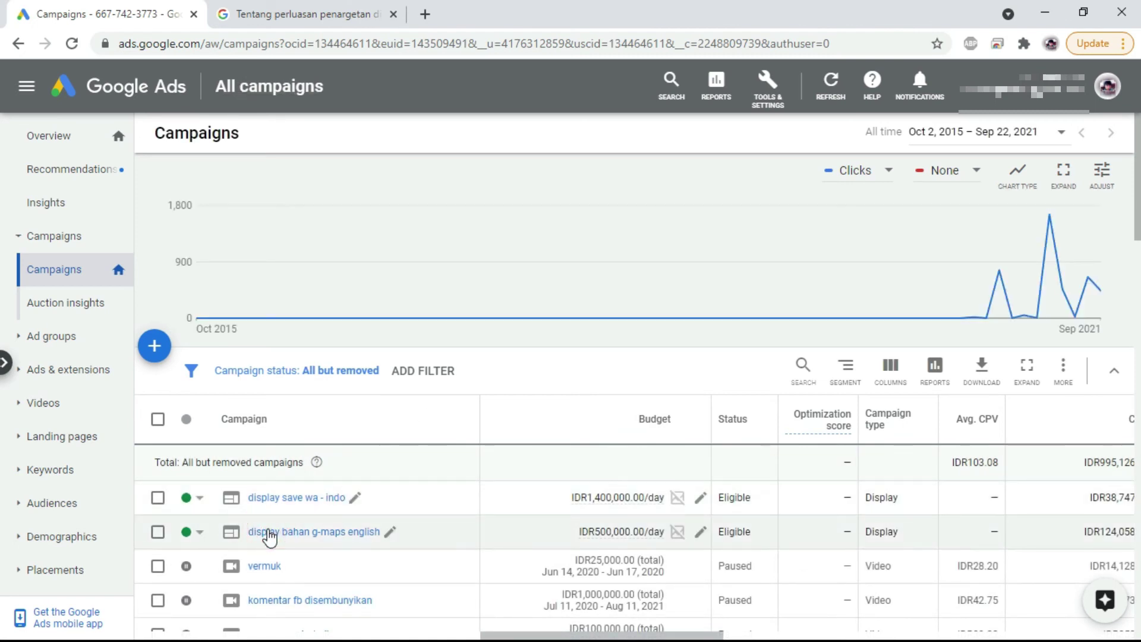
{"action": "left_click", "coordinate": [58, 544]}
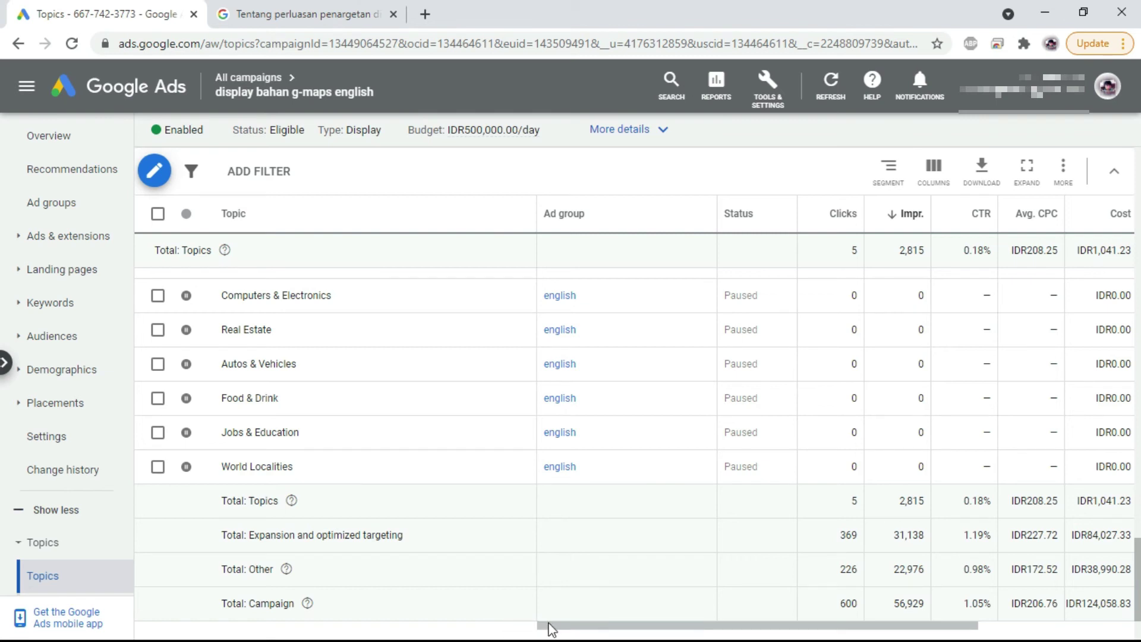
Step: Examine the impressions and clicks in the Expansion and optimized targeting total row of the topics report
{"action": "left_click_drag", "start_coordinate": [576, 627], "coordinate": [811, 627]}
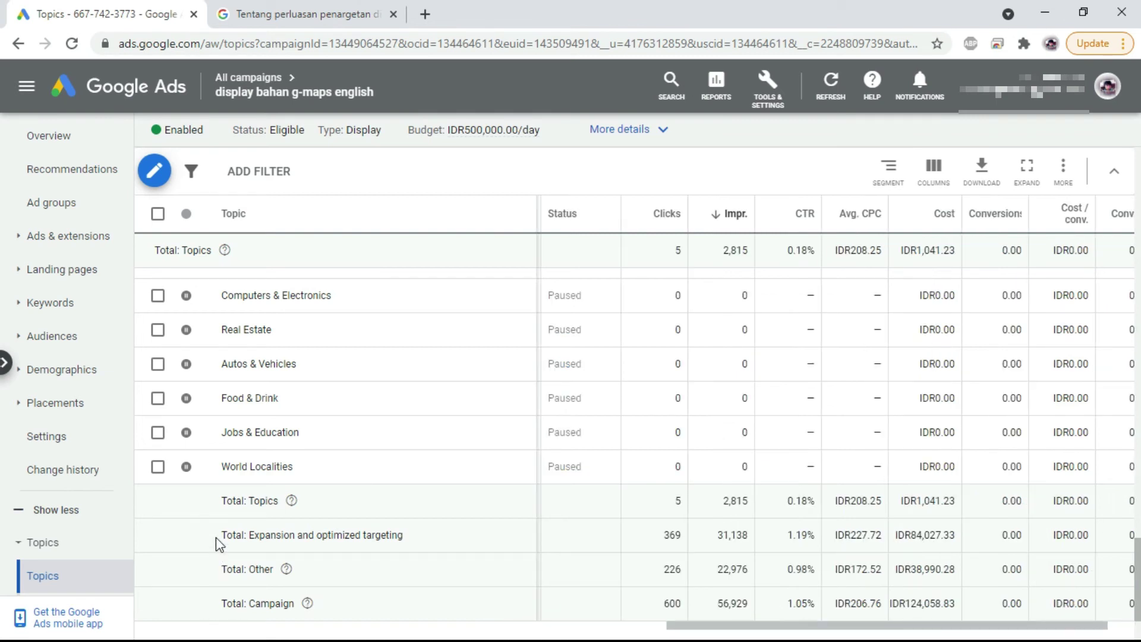
{"action": "left_click_drag", "start_coordinate": [224, 534], "coordinate": [402, 541]}
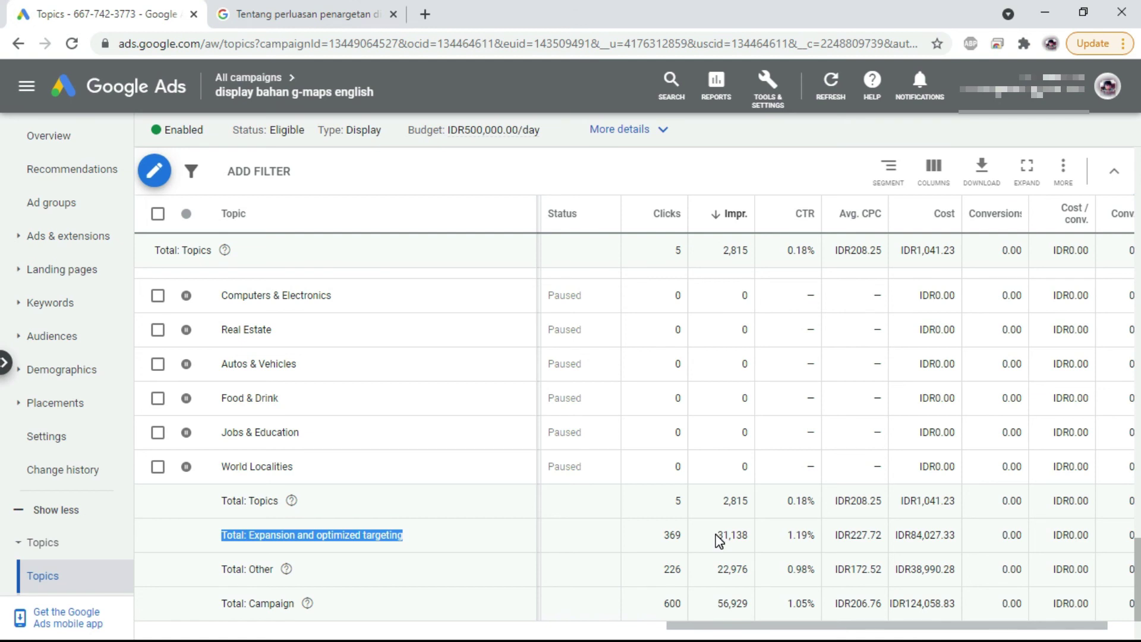
{"action": "left_click_drag", "start_coordinate": [717, 535], "coordinate": [754, 542]}
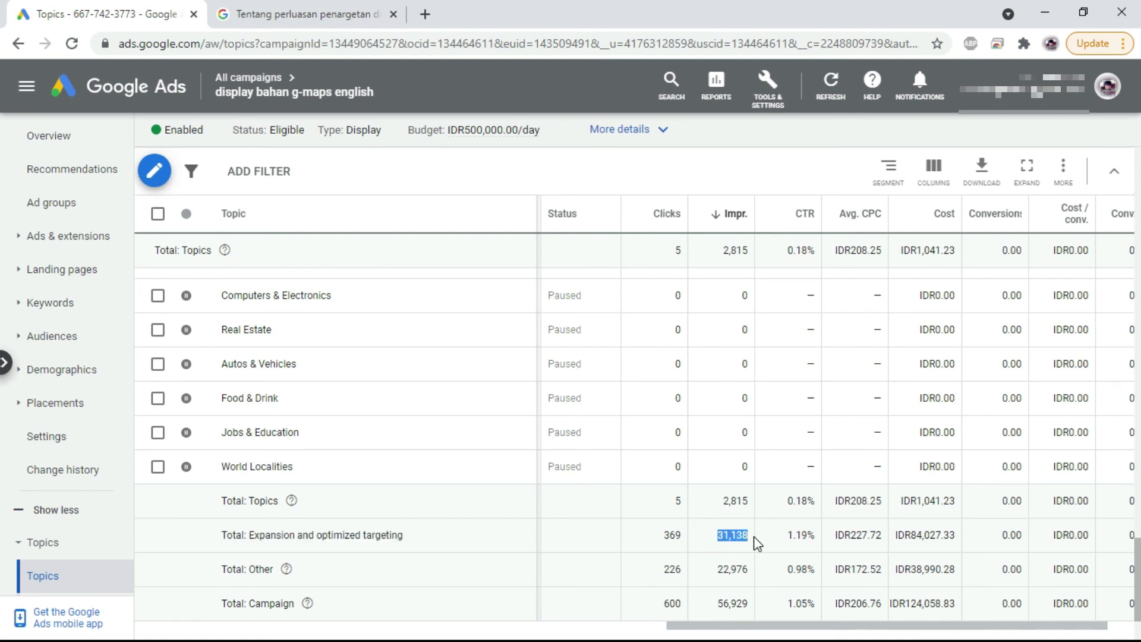
{"action": "left_click", "coordinate": [663, 536]}
{"action": "left_click_drag", "start_coordinate": [671, 536], "coordinate": [685, 542]}
{"action": "left_click_drag", "start_coordinate": [223, 535], "coordinate": [403, 535]}
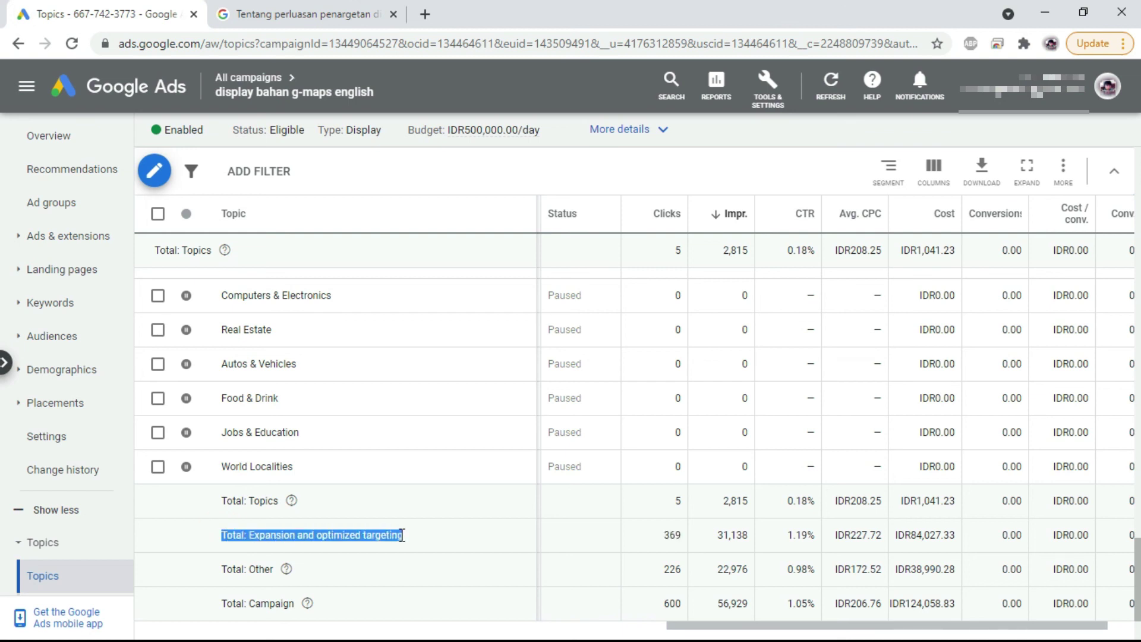